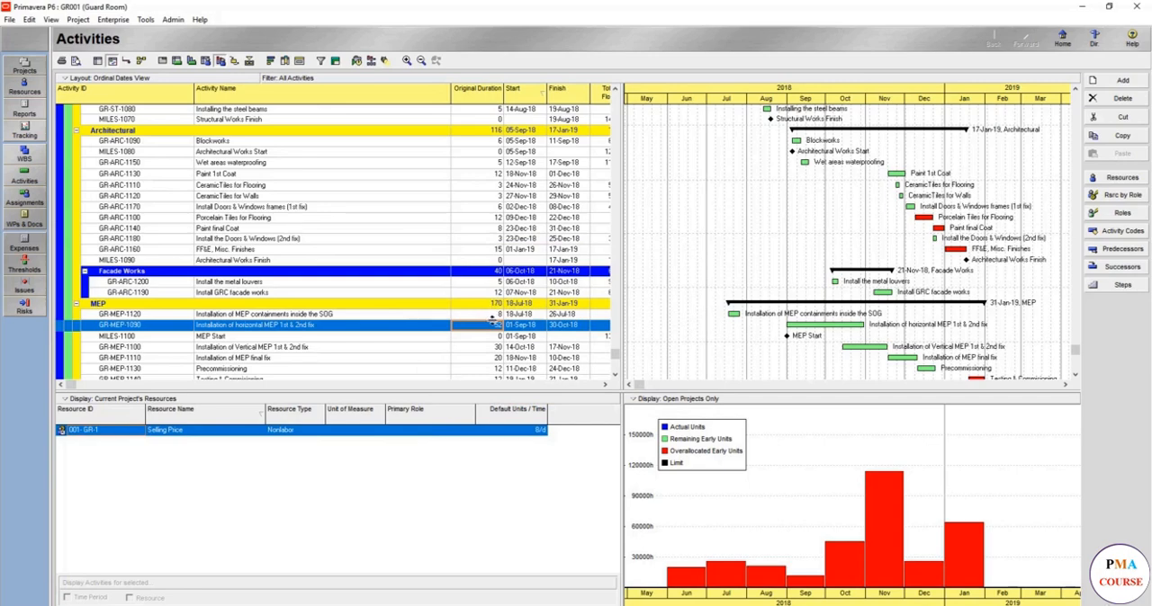
Set the original duration of the activity Installation of horizontal MEP 1st & 2nd fix to 58 days.
click(494, 324)
text(58)
key(Return)
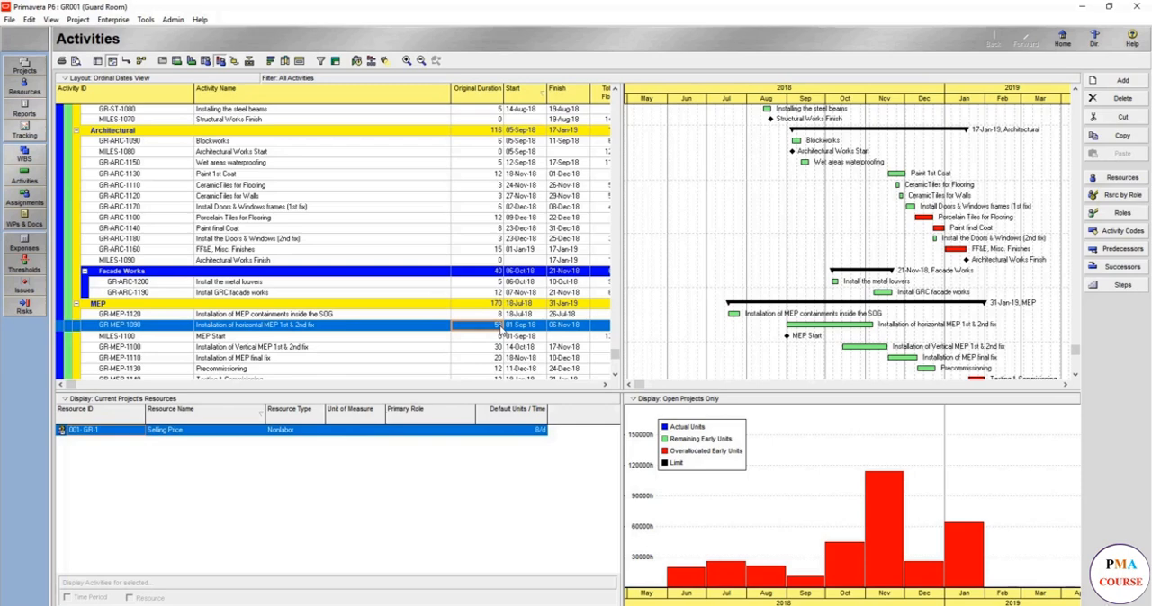
Examine the critical activities across the procurement, construction and MEP sections of the Gantt chart against the monthly resource histogram.
click(823, 250)
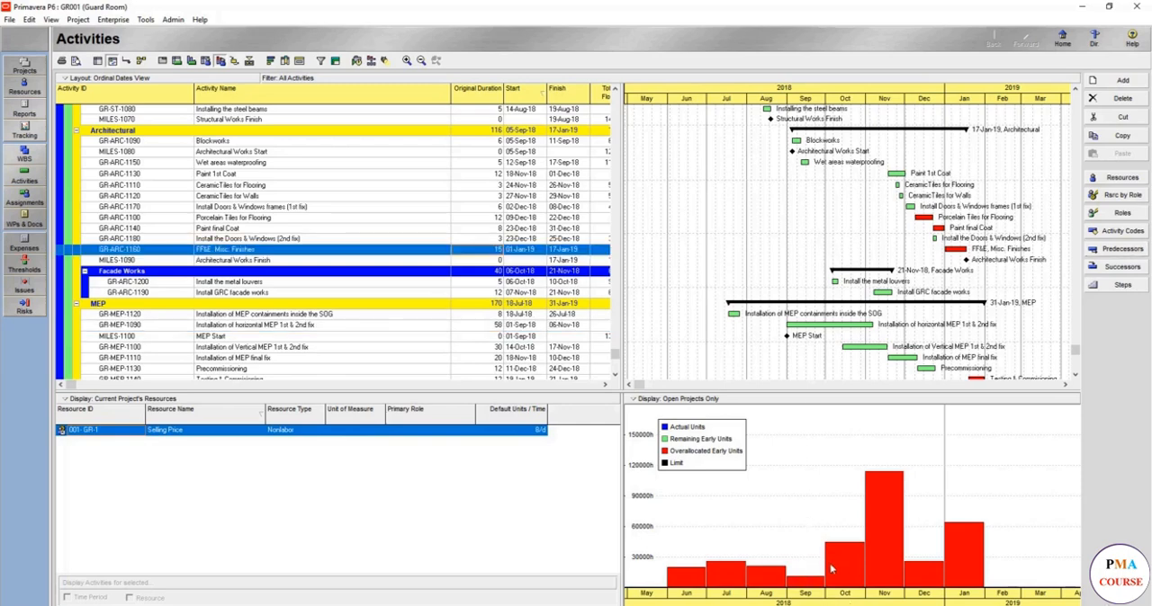
click(969, 317)
scroll(972, 328, down, 1)
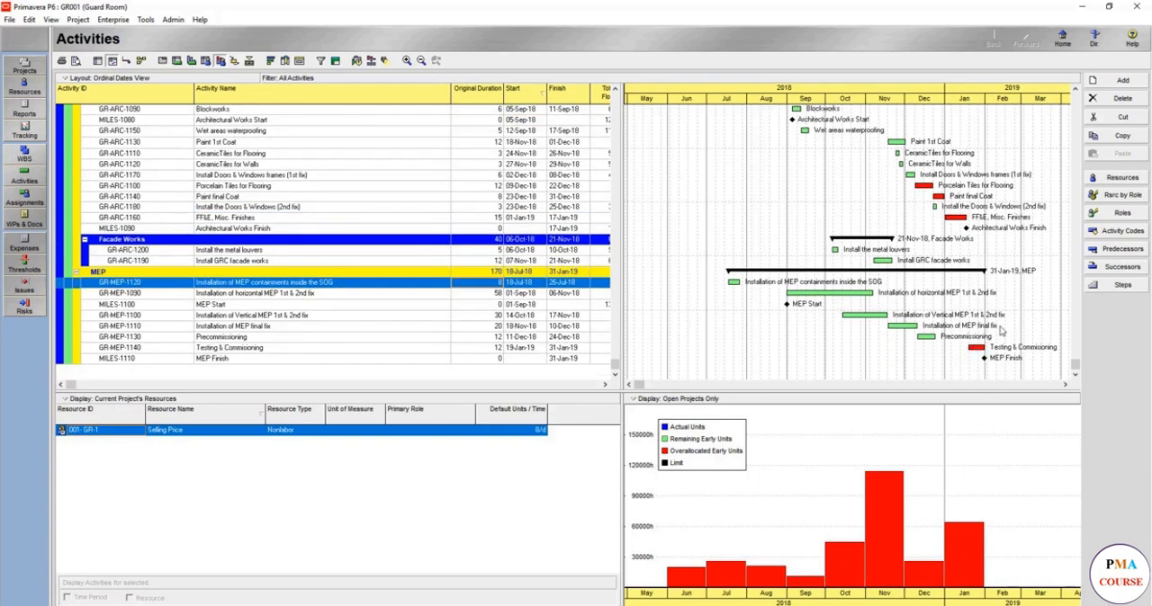
scroll(995, 324, up, 4)
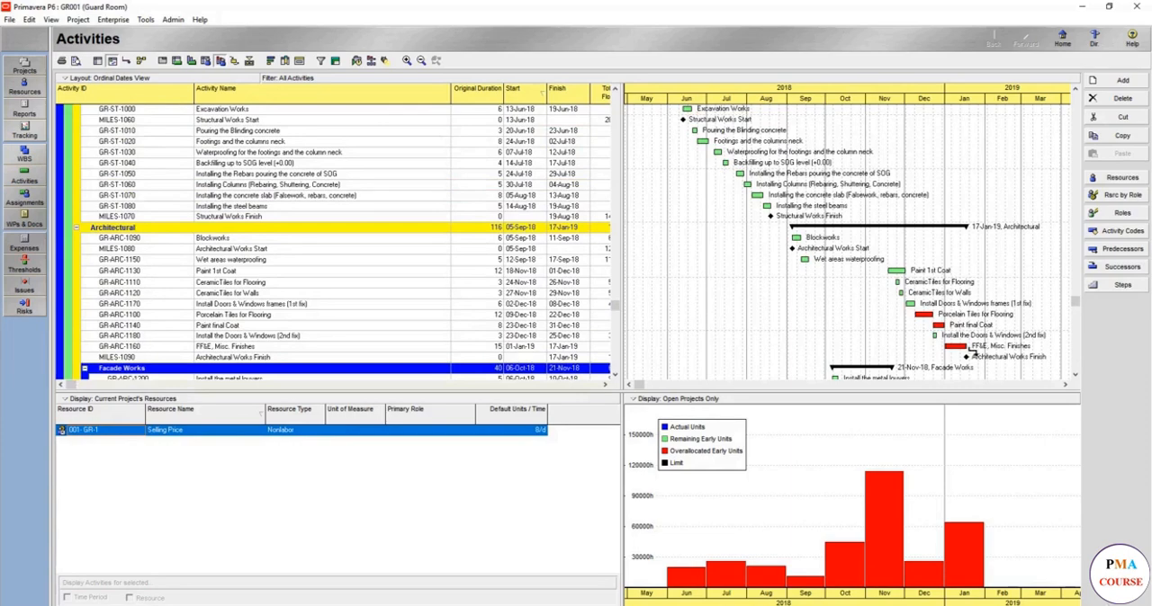
scroll(965, 353, up, 5)
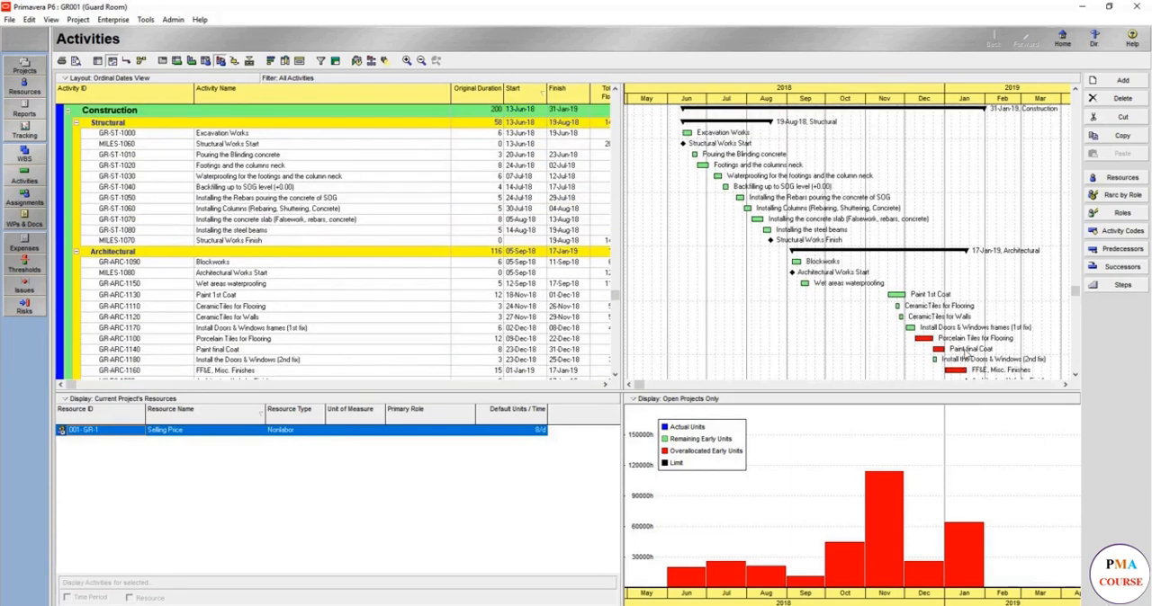
scroll(965, 350, up, 1)
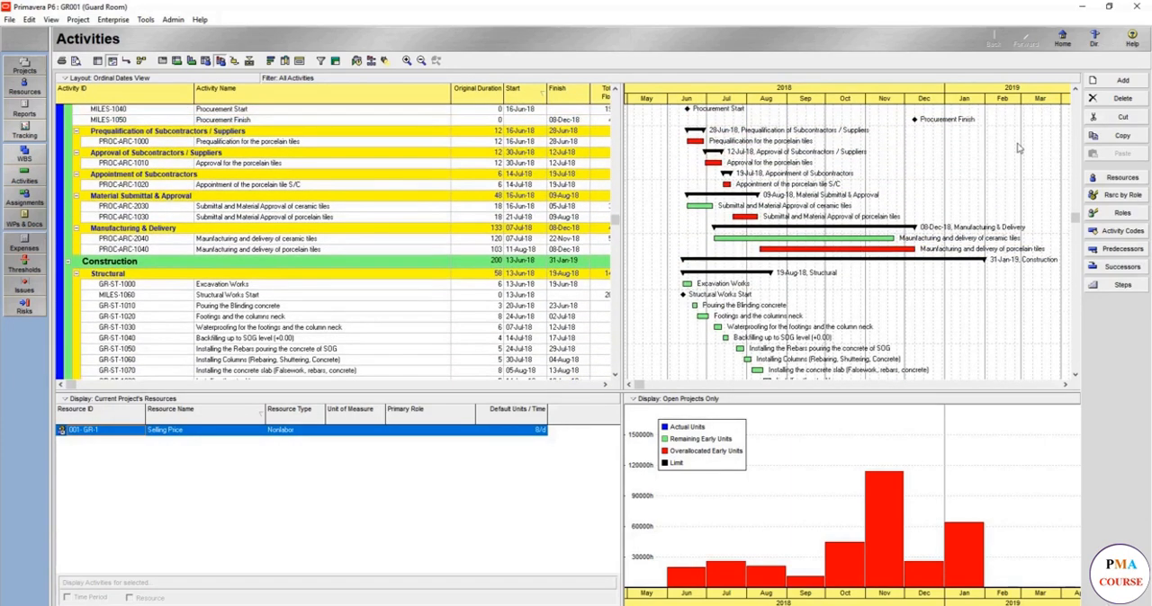
drag(1074, 219, 1095, 375)
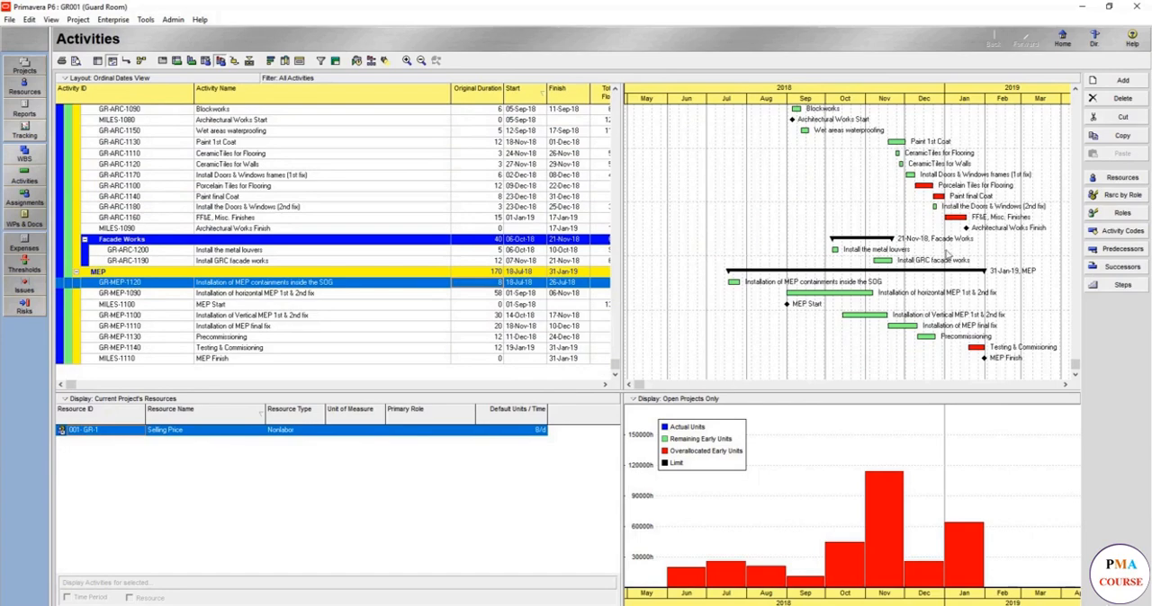
Set the lag of the Paint final Coat predecessor of FF&E, Misc. Finishes to -5, then reschedule and return to the resource histogram.
click(461, 221)
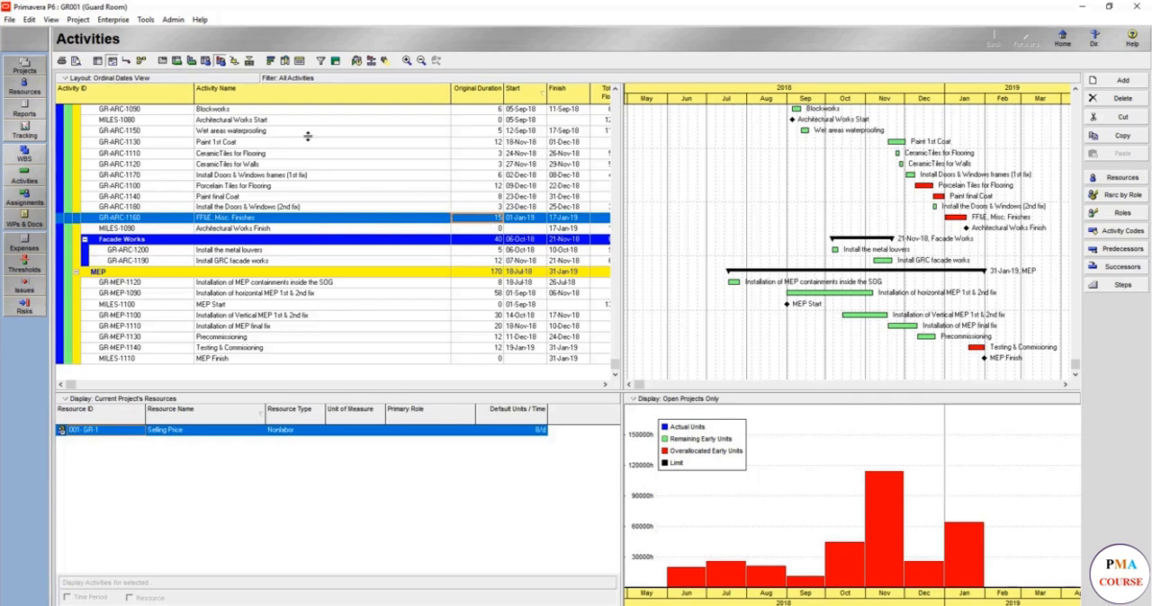
click(163, 60)
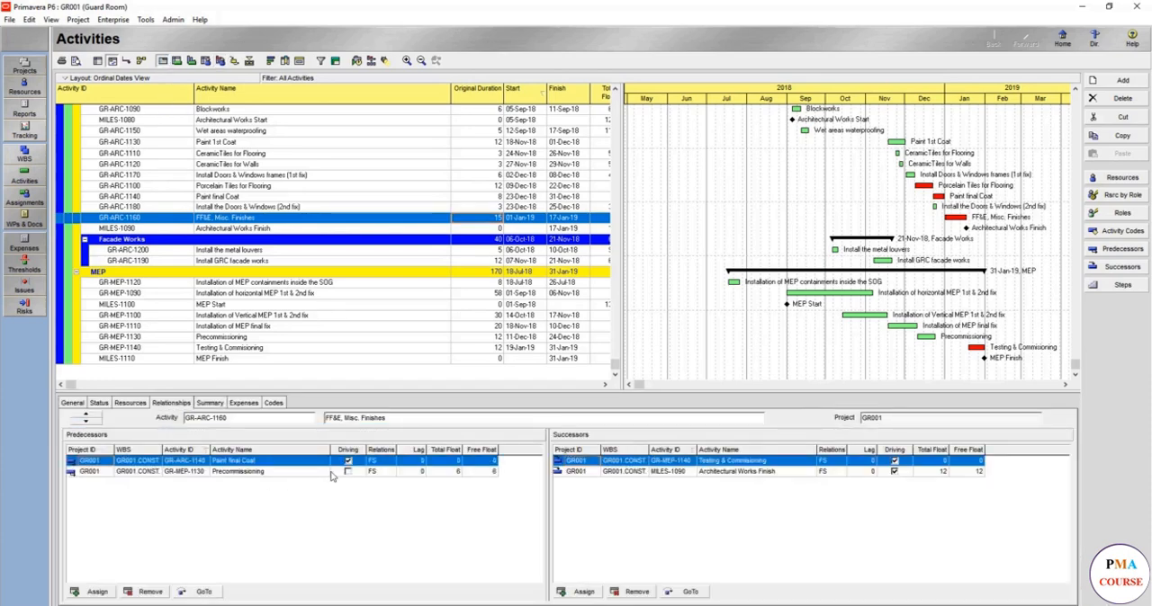
click(423, 462)
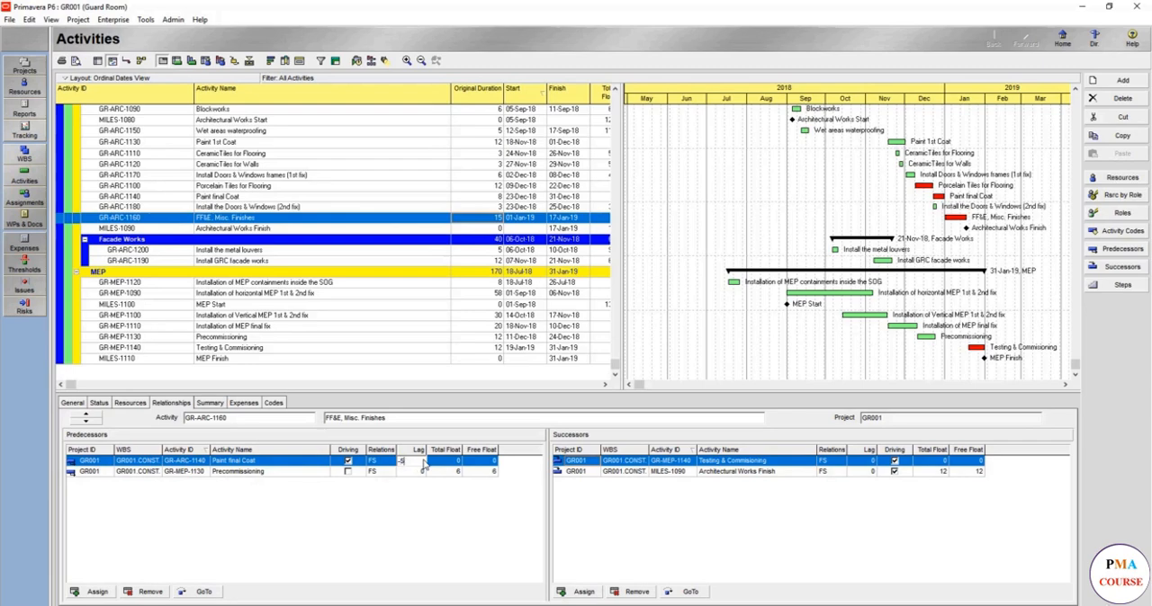
text(-5)
key(Return)
click(357, 61)
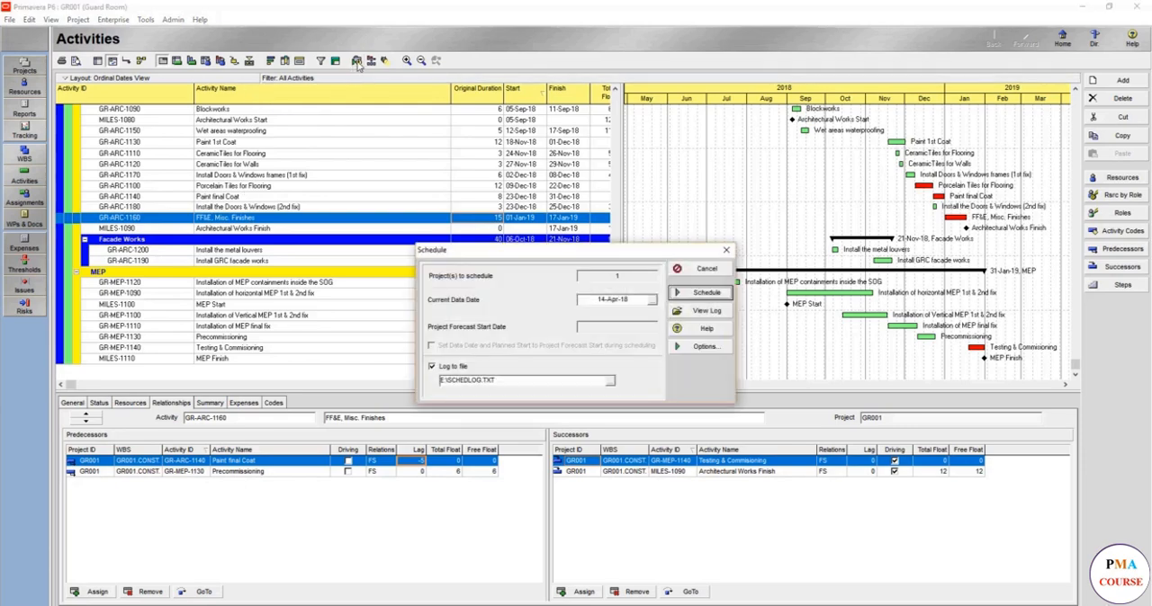
key(Return)
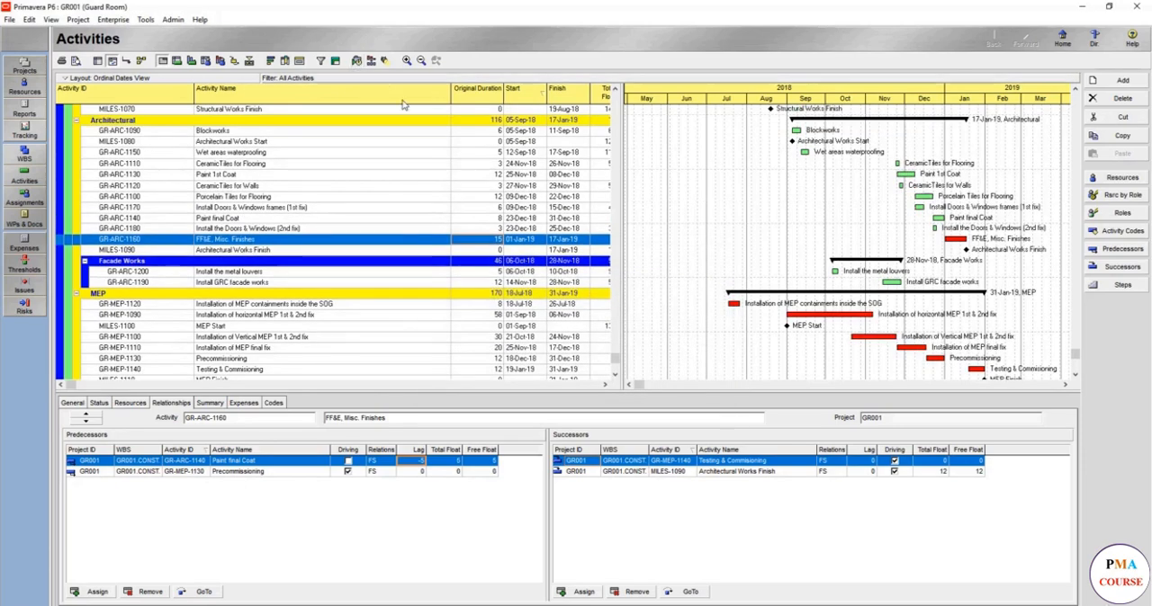
click(221, 61)
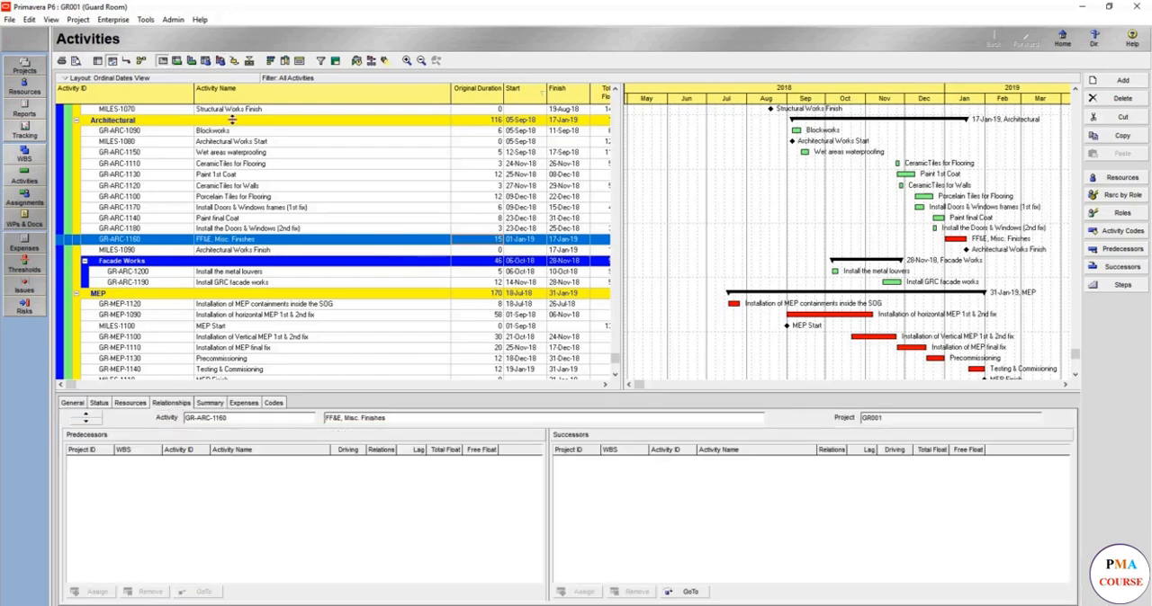
Set the lag of the Precommissioning predecessor of FF&E, Misc. Finishes to -5 and reschedule the project.
click(163, 61)
click(403, 473)
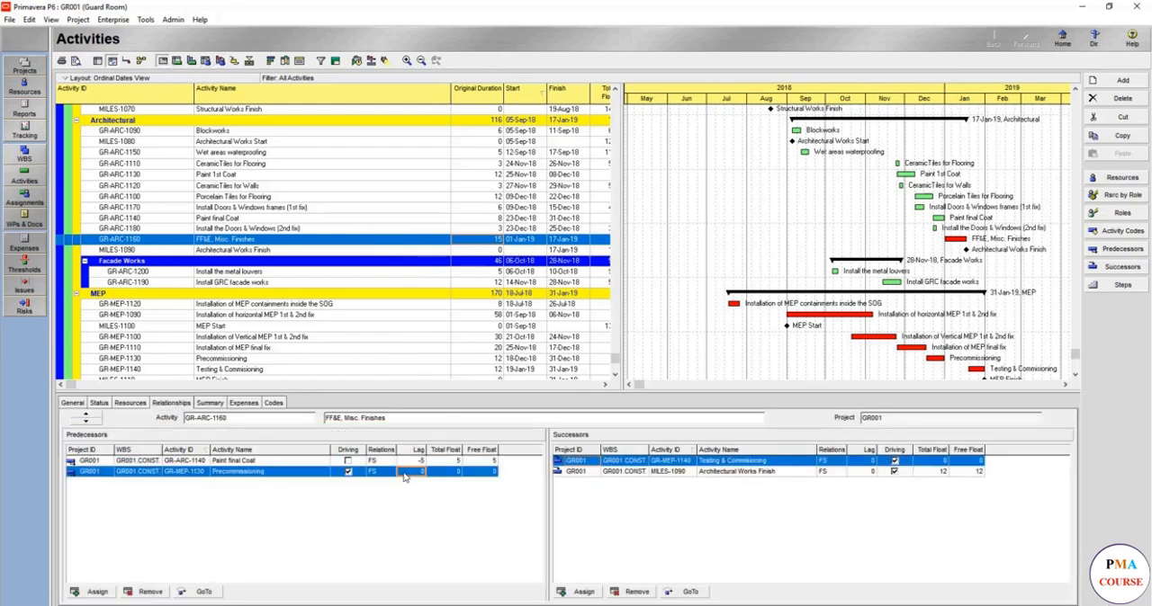
key(Return)
click(357, 61)
click(703, 293)
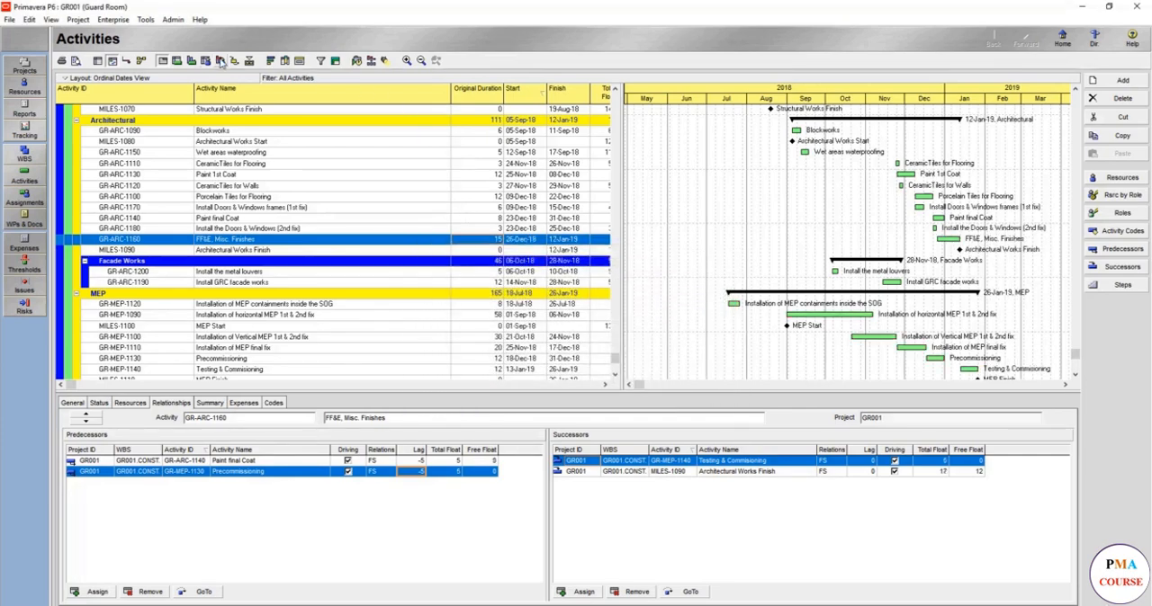
Show the resource usage histogram and review the rescheduled activities from project start to MEP finish.
click(221, 60)
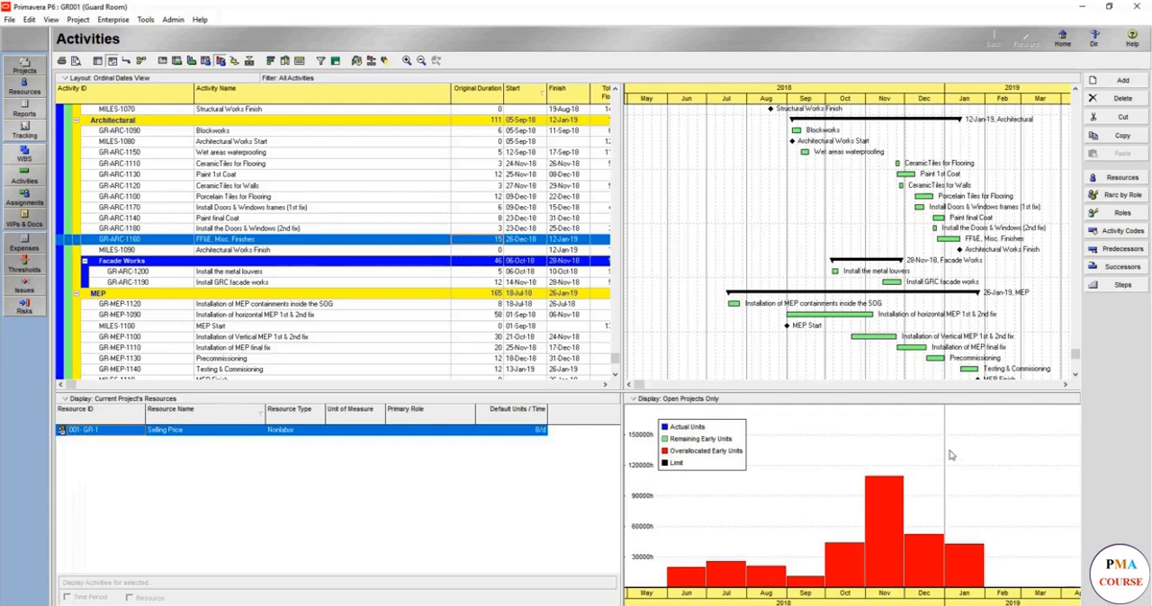
click(946, 326)
scroll(947, 330, down, 1)
scroll(947, 329, up, 7)
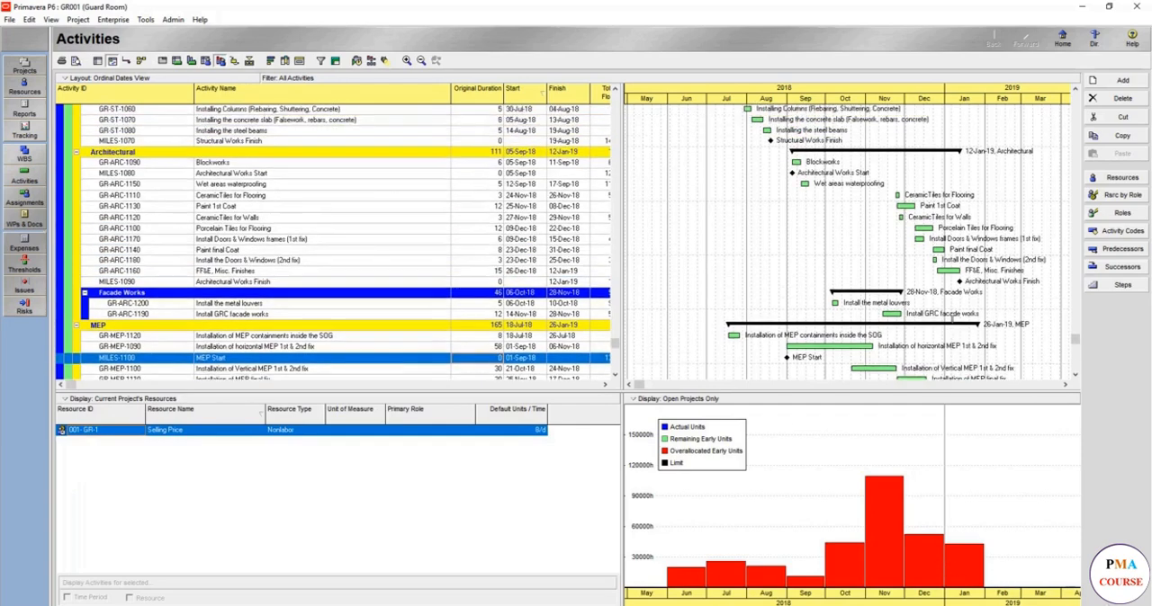
scroll(947, 300, up, 5)
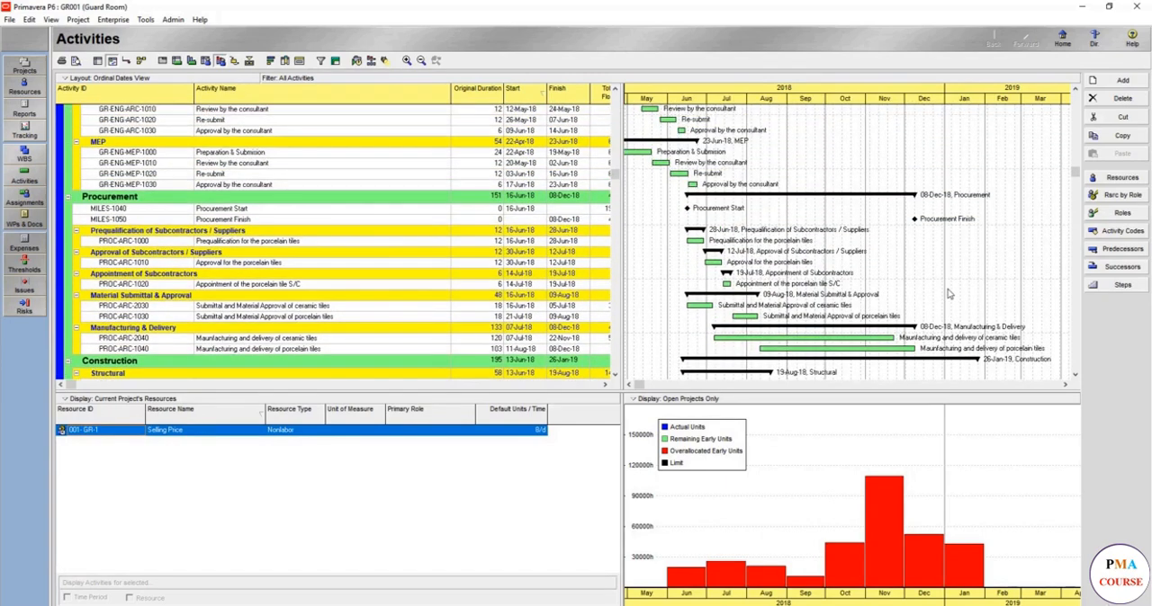
scroll(949, 292, up, 5)
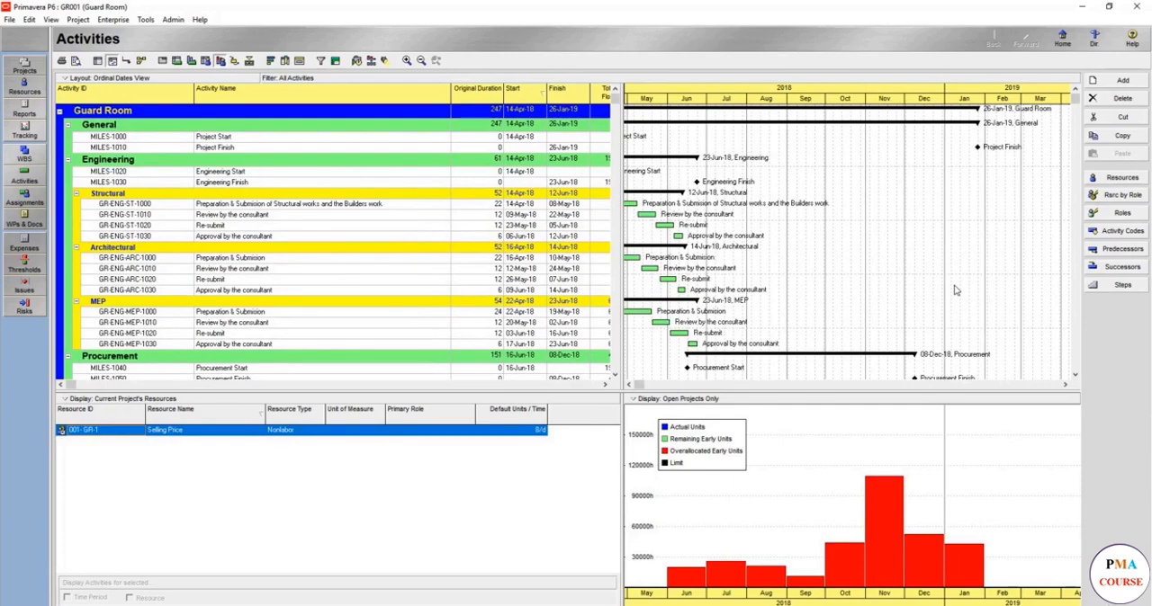
scroll(955, 290, down, 6)
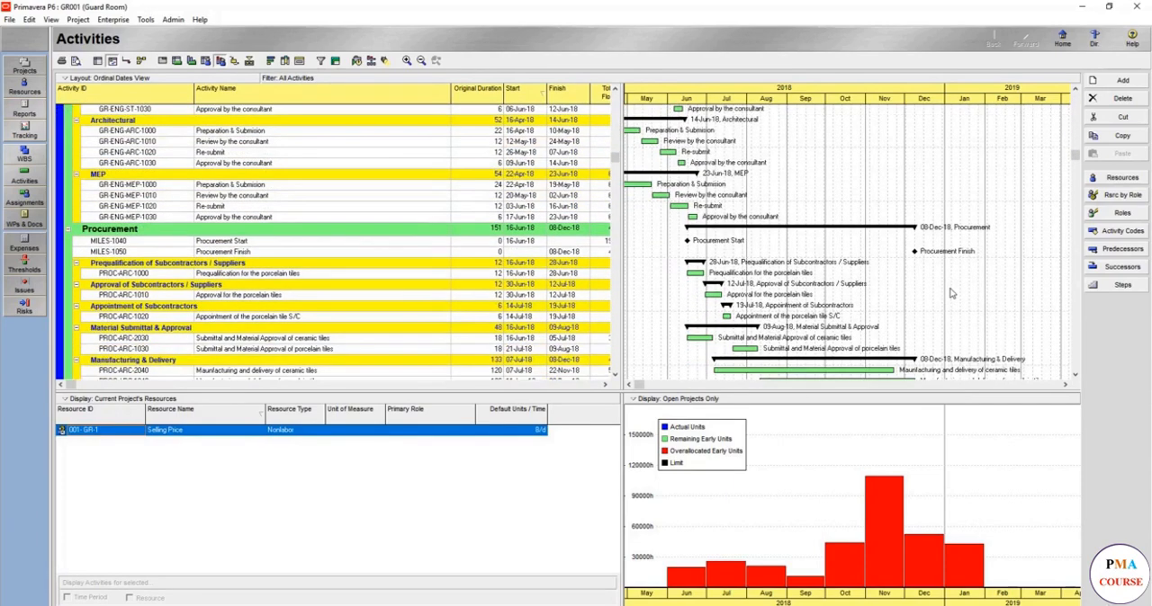
scroll(942, 304, down, 12)
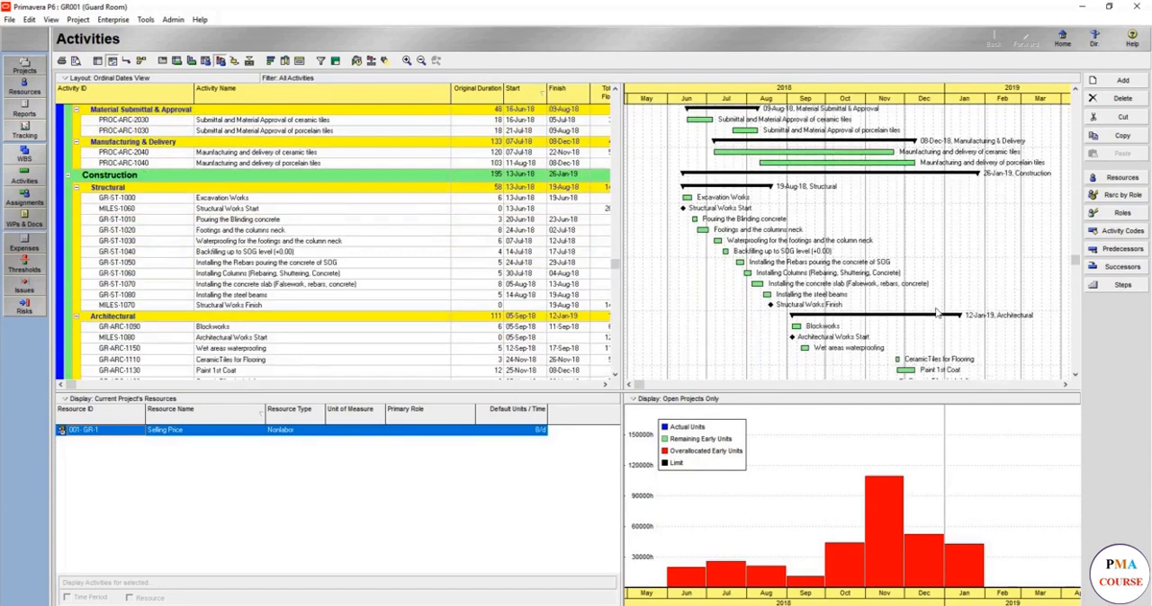
scroll(911, 322, down, 3)
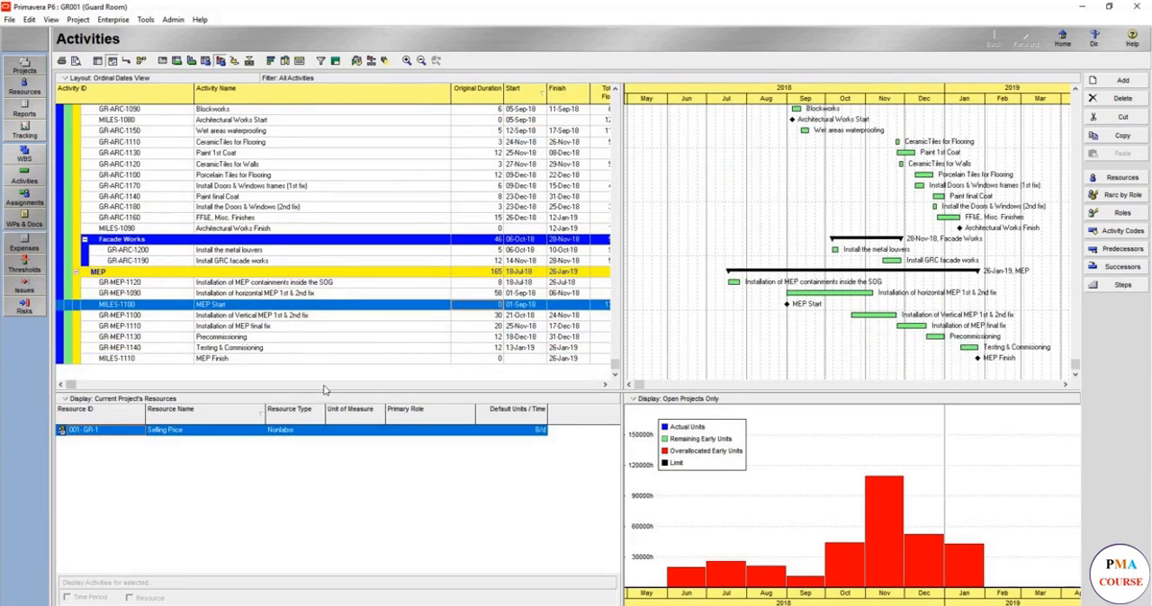
Set the original duration of FF&E's testing and commissioning successor to 17 days, then reschedule and return to the resource histogram.
click(162, 60)
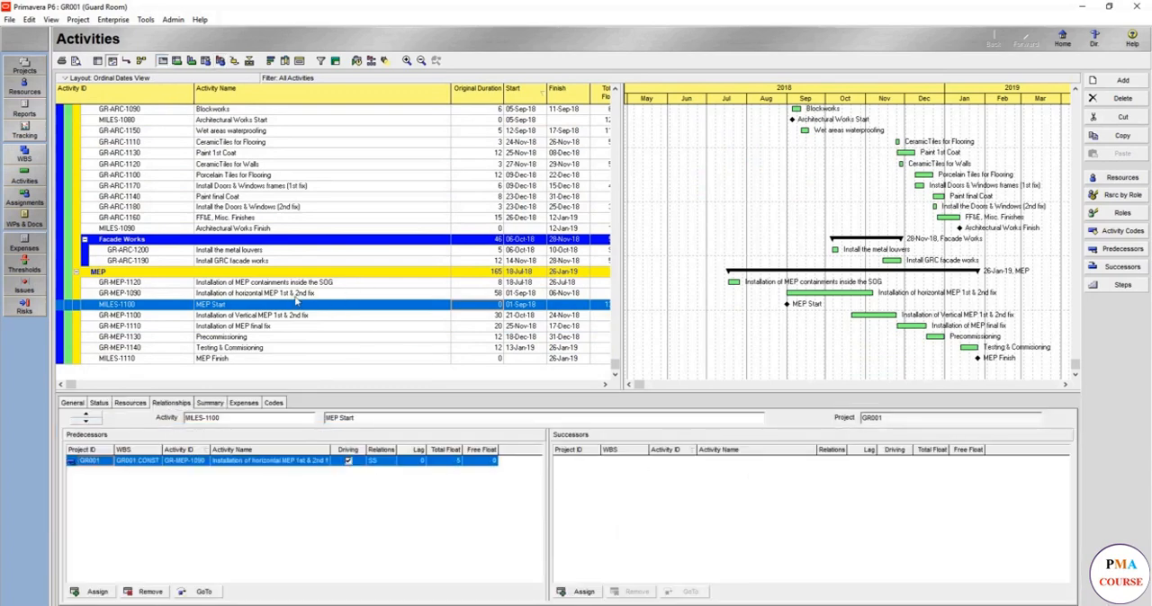
click(277, 220)
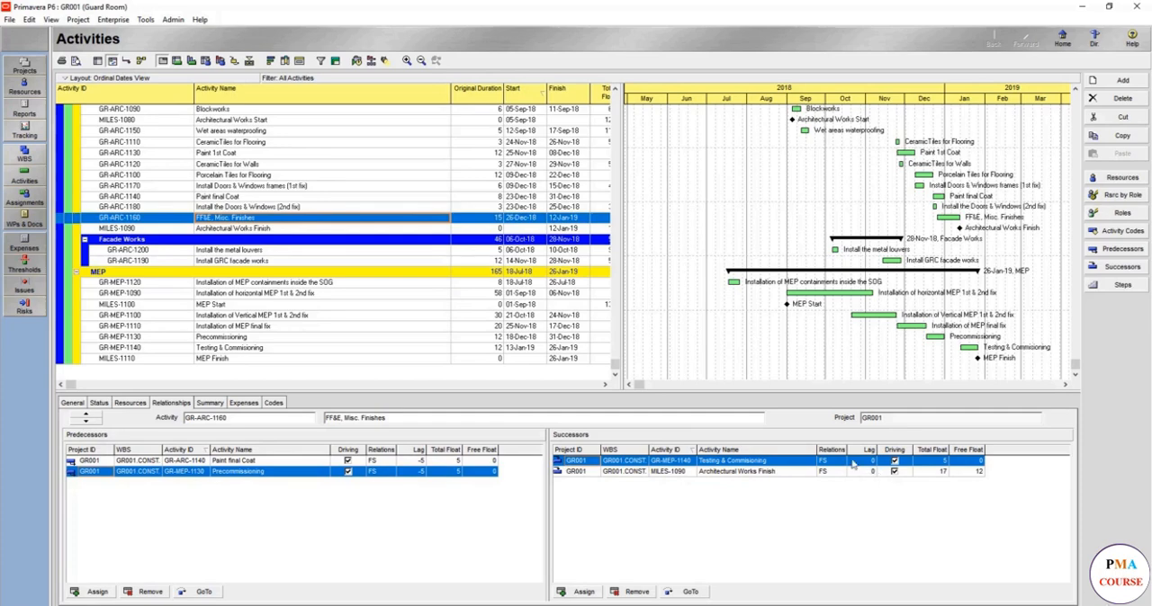
click(688, 592)
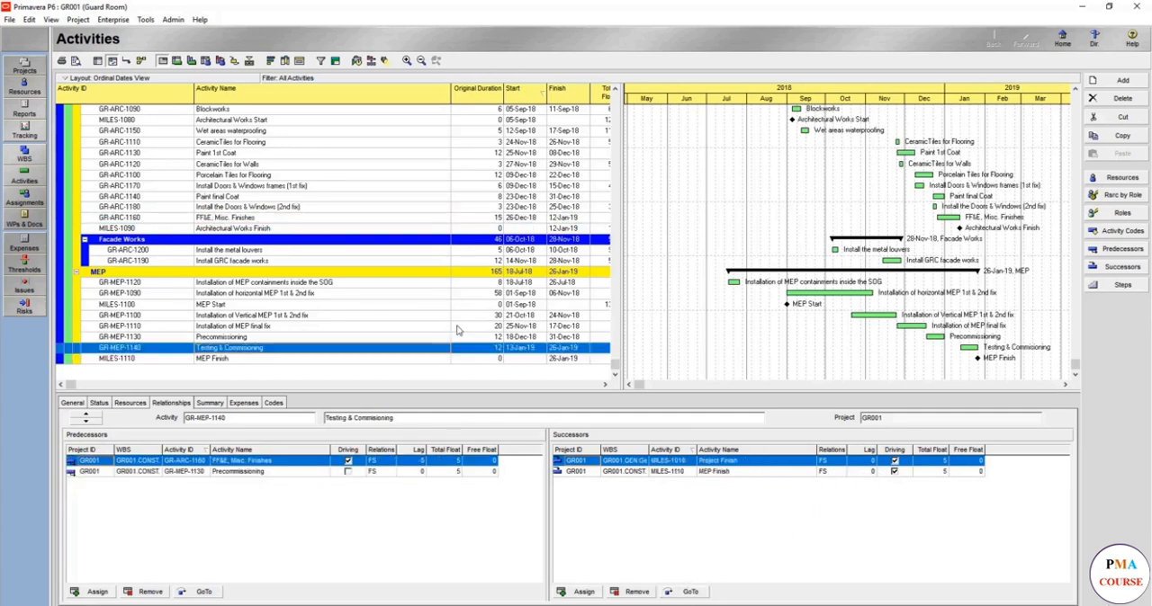
click(495, 348)
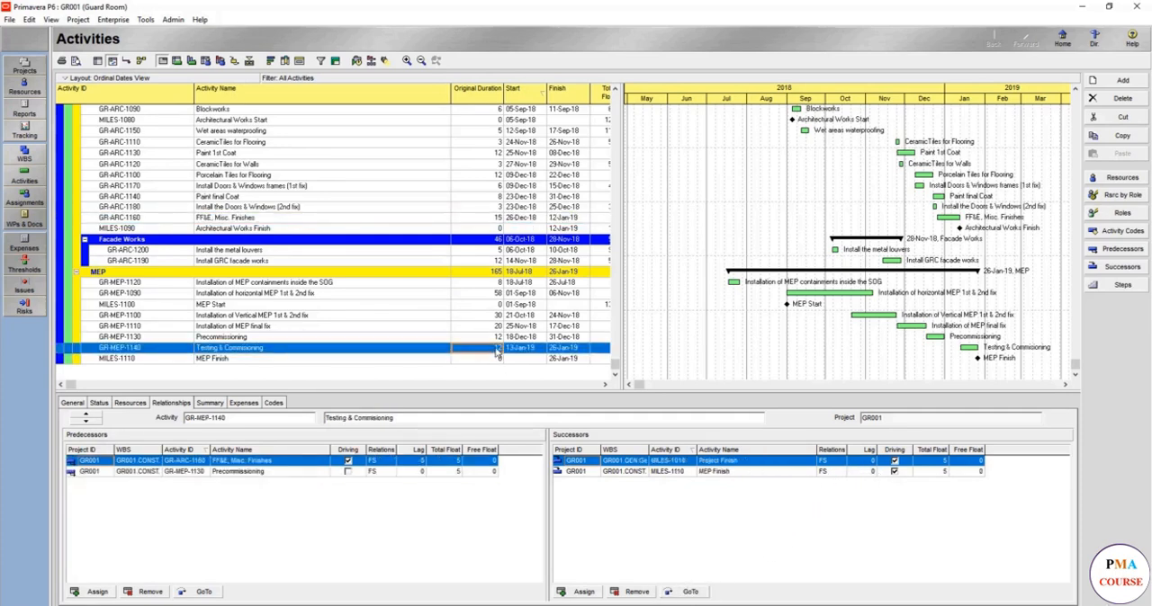
text(17)
key(Return)
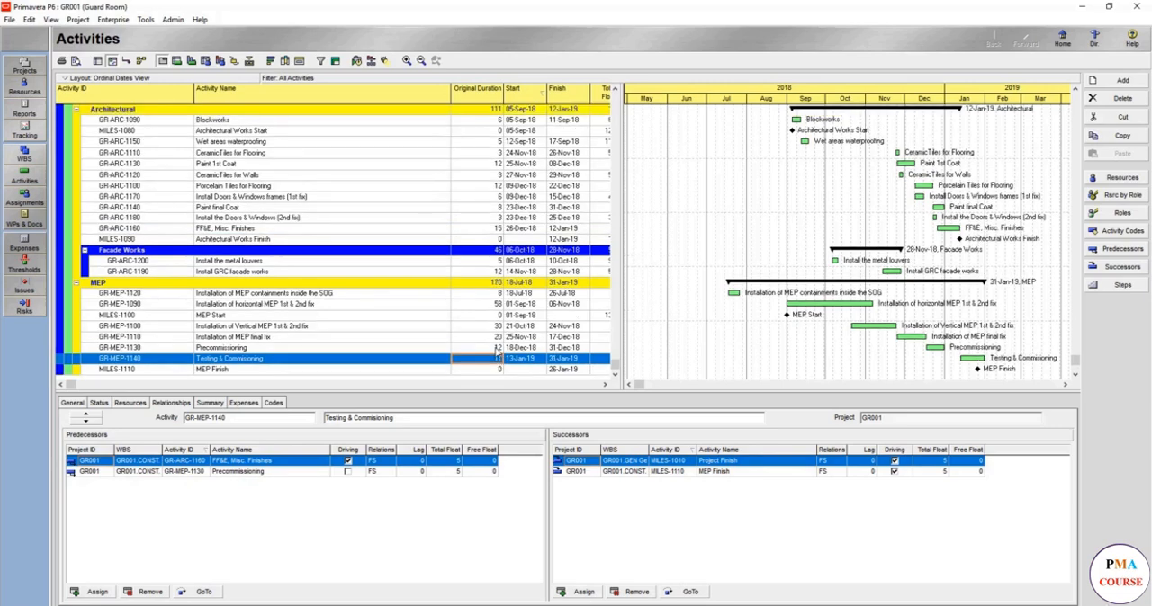
click(354, 61)
key(Return)
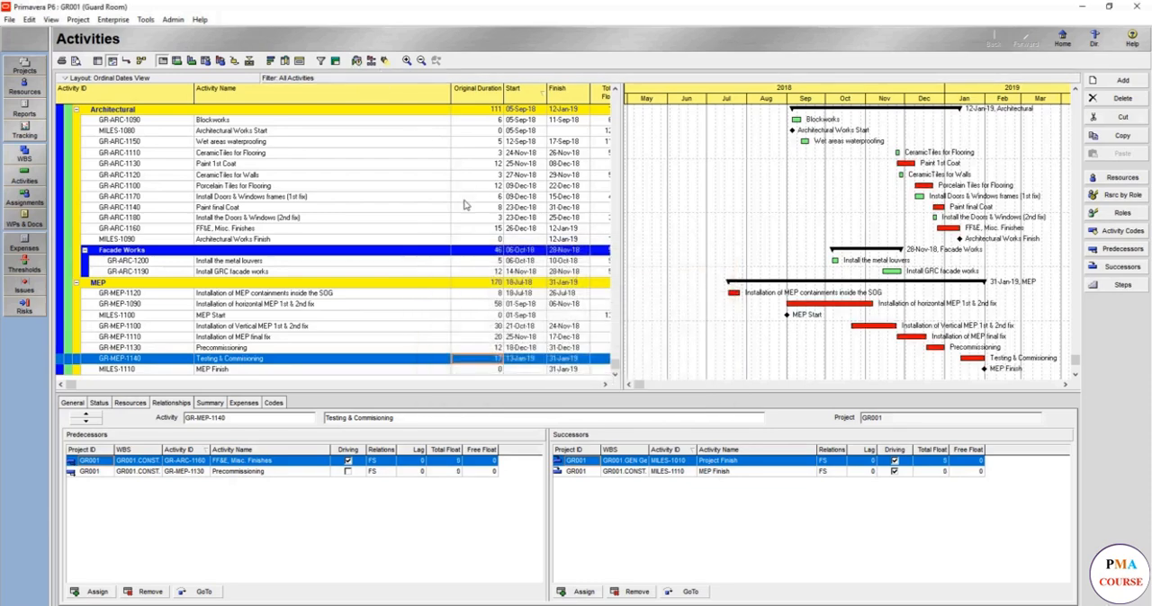
click(219, 60)
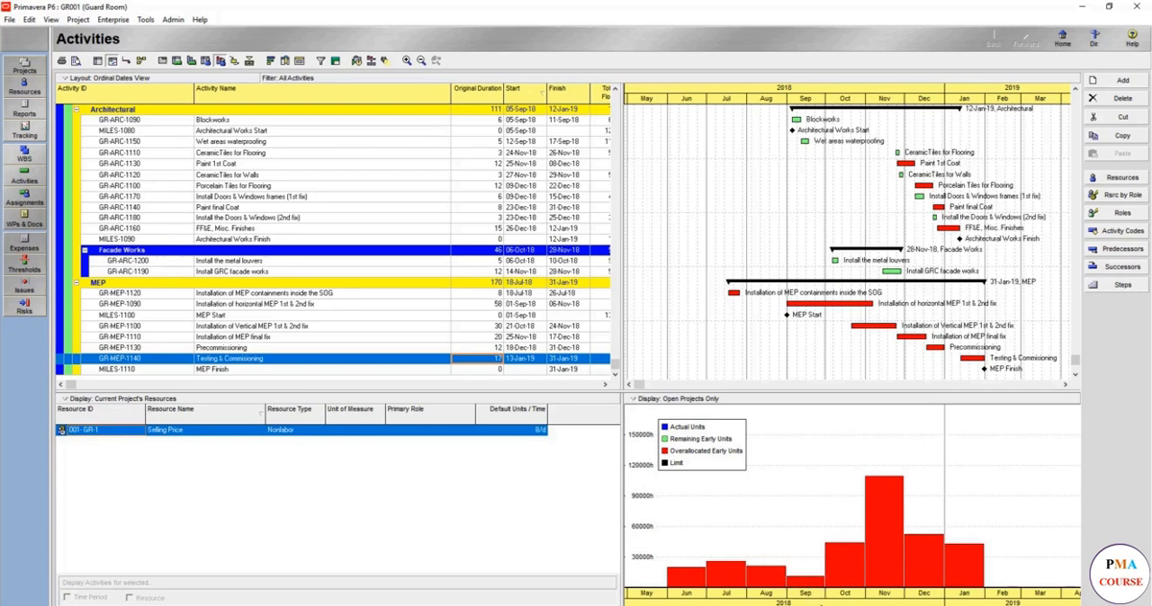
Inspect the working days of the Guard Room global calendar through September 2018 without changing it.
click(114, 19)
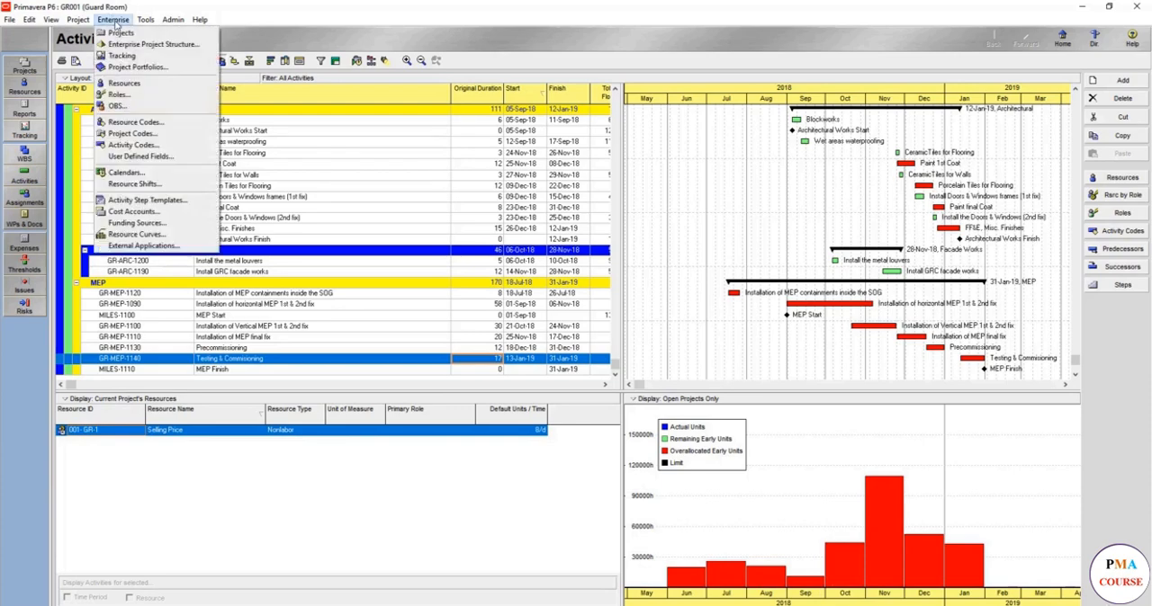
click(126, 172)
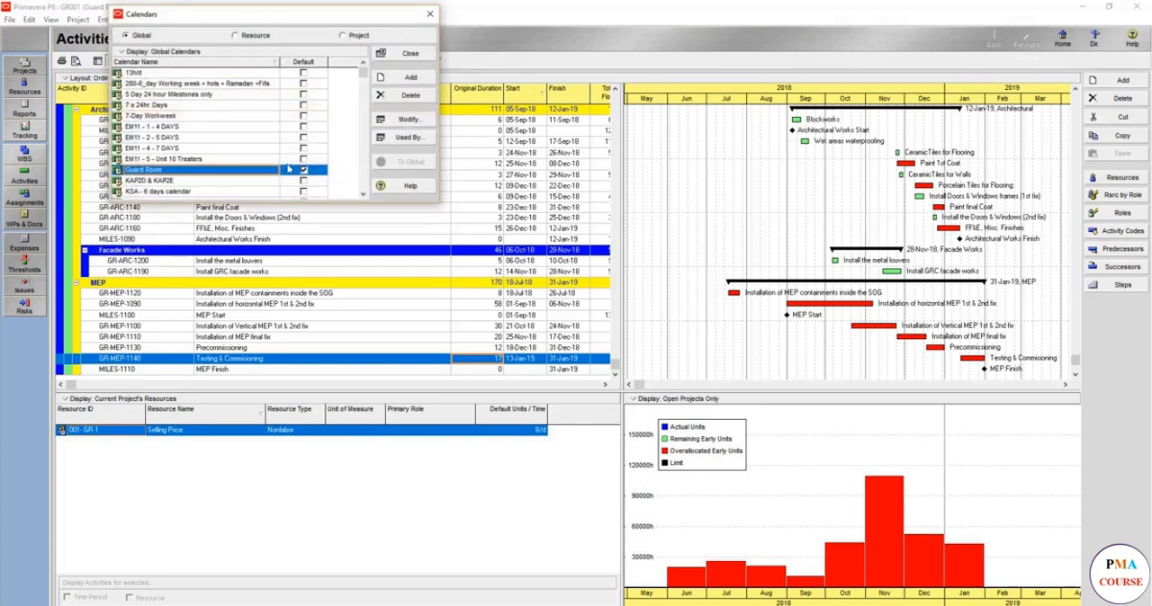
click(405, 120)
click(582, 235)
click(582, 236)
click(584, 237)
click(585, 237)
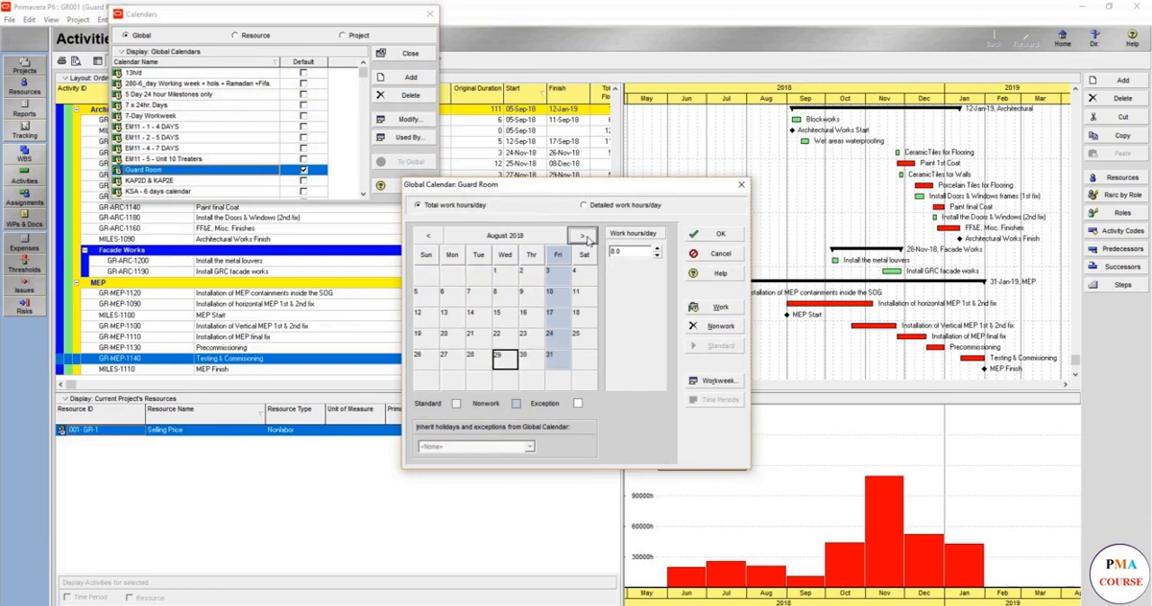
click(586, 239)
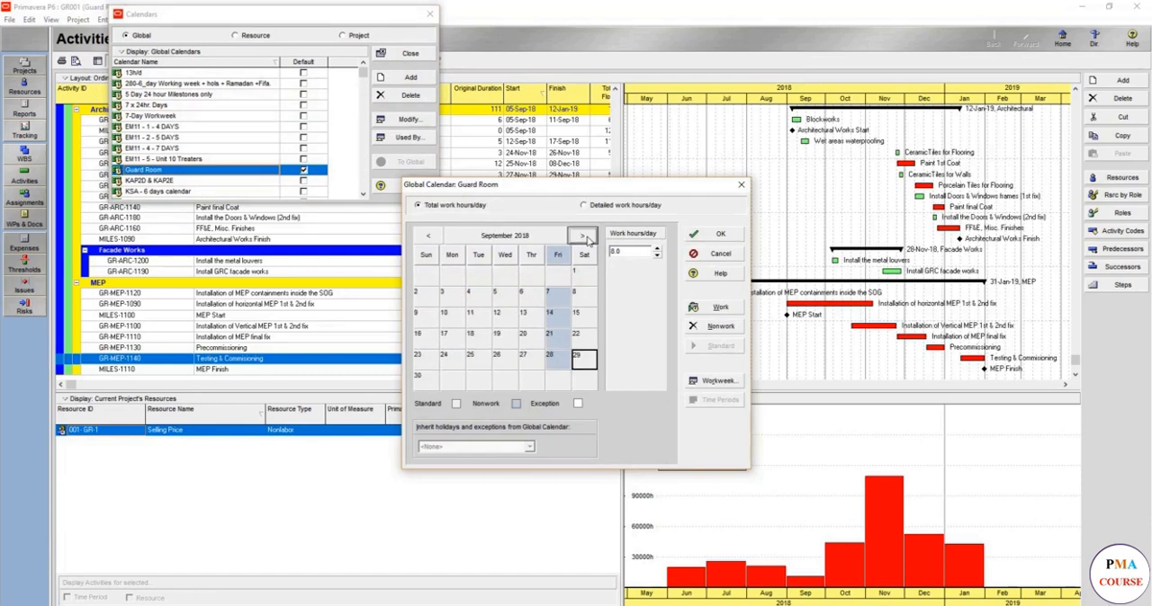
click(717, 253)
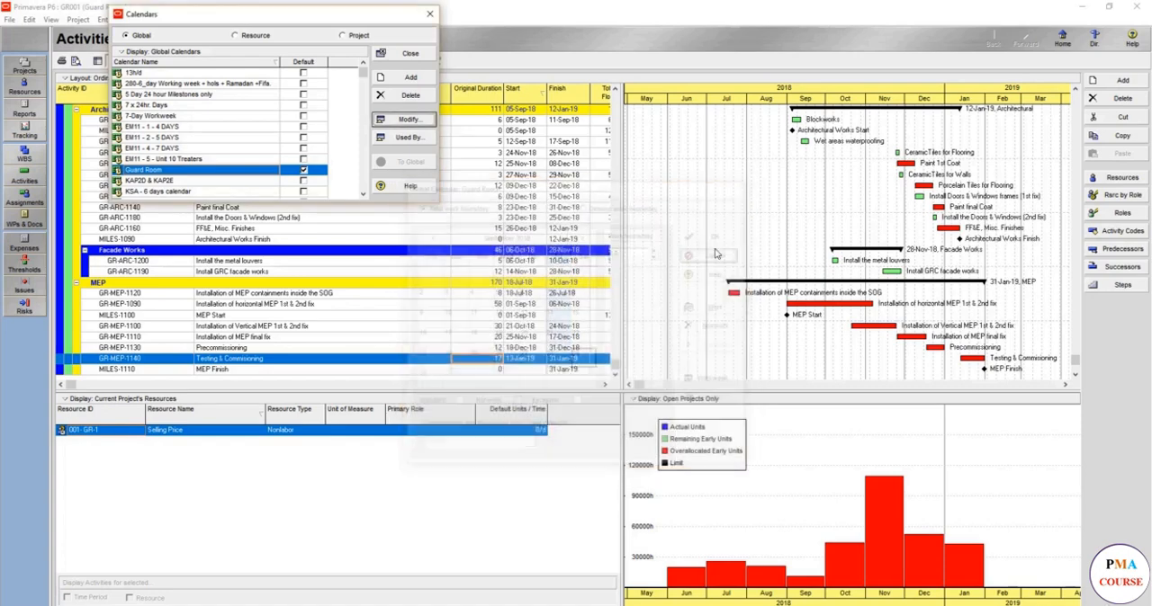
click(410, 54)
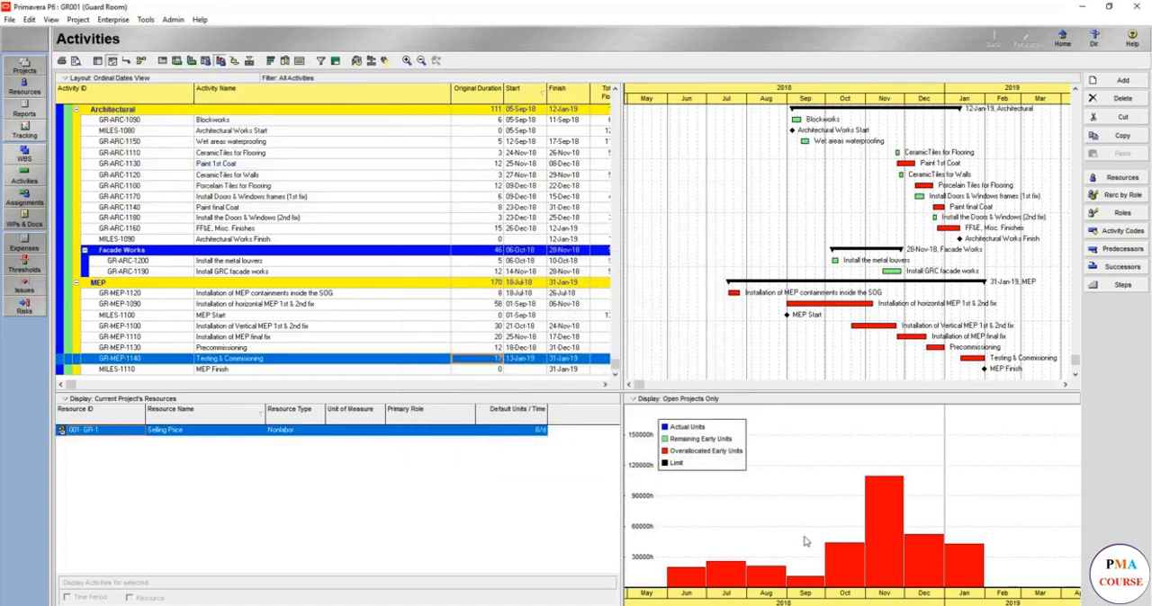